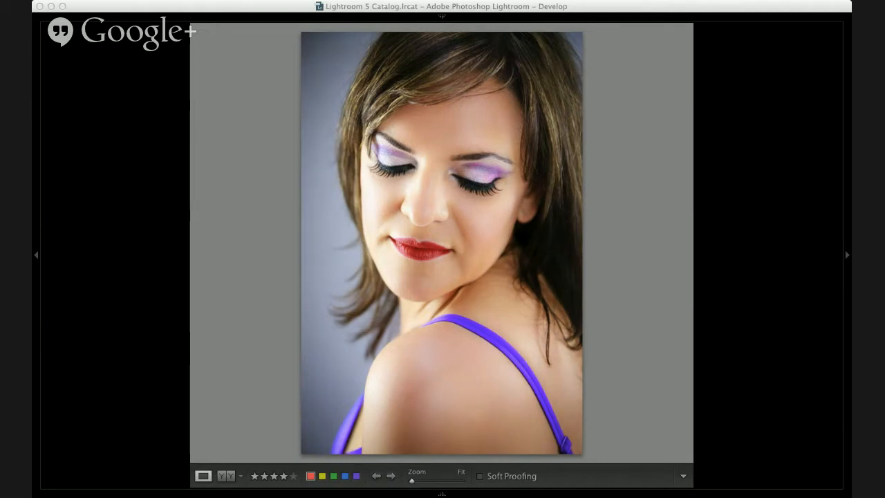
click(435, 382)
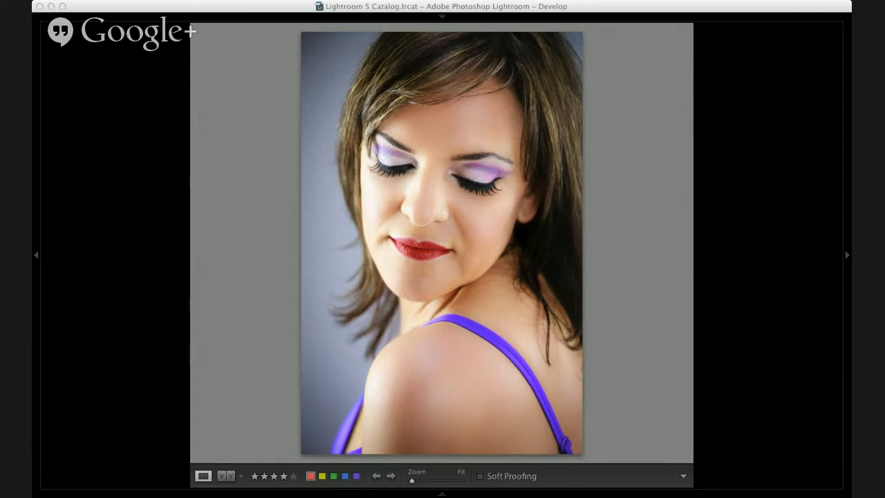
click(557, 221)
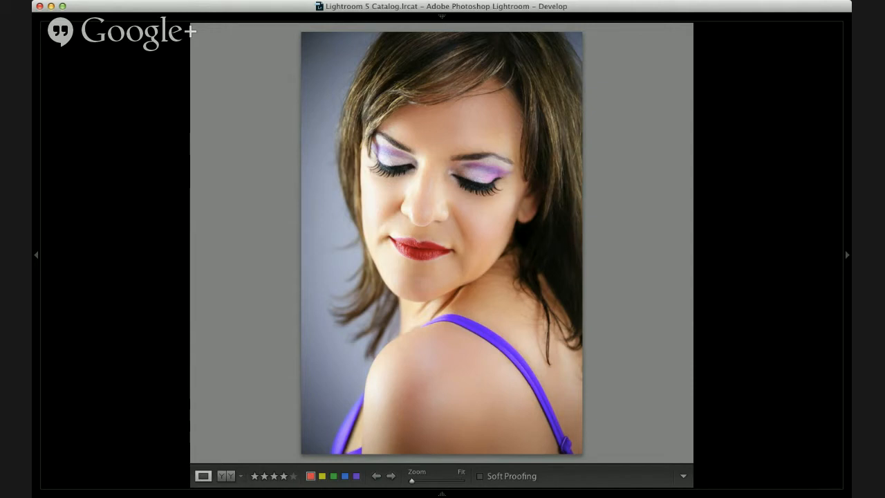
key(super+Tab)
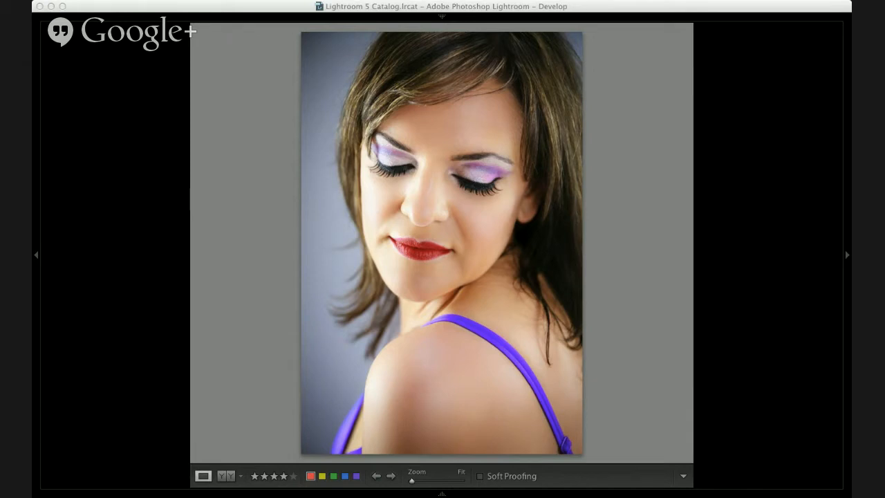
key(super+Tab)
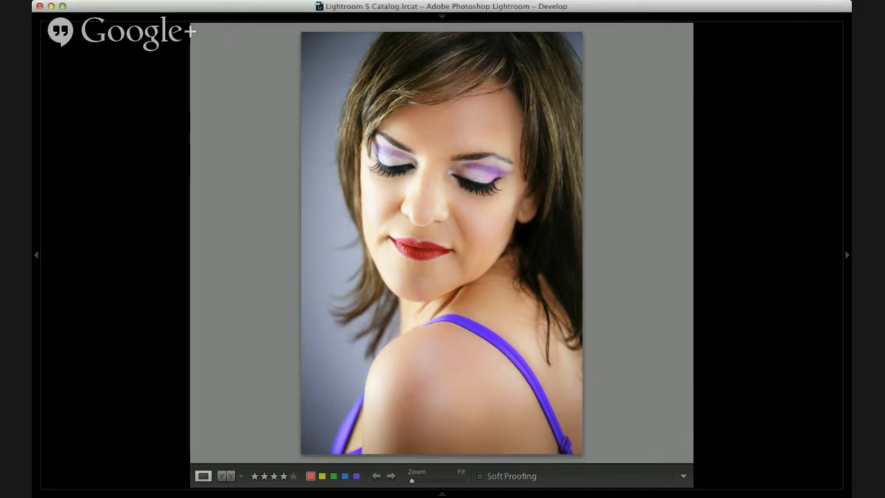
key(super+Tab)
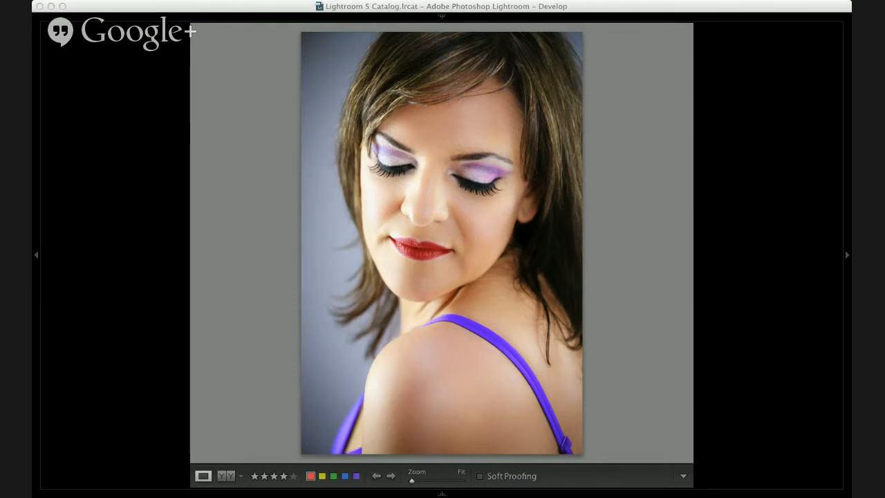
click(604, 6)
click(333, 159)
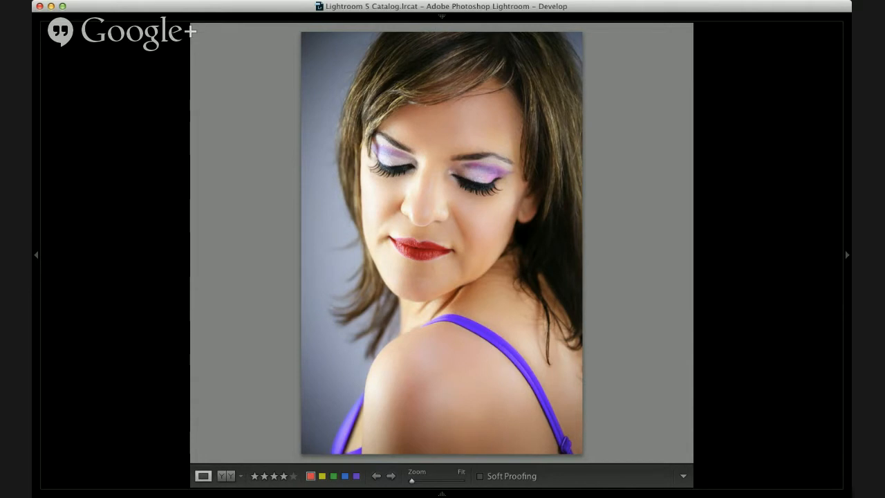
Step: Go forward to the over-the-shoulder portrait with the wooden chair and compare it before and after, side by side, in an enlarged preview area
key(Right)
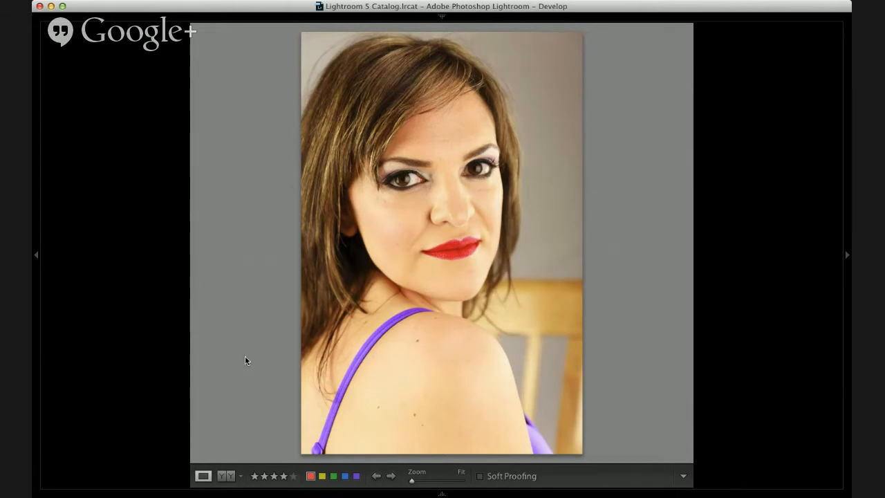
key(Right)
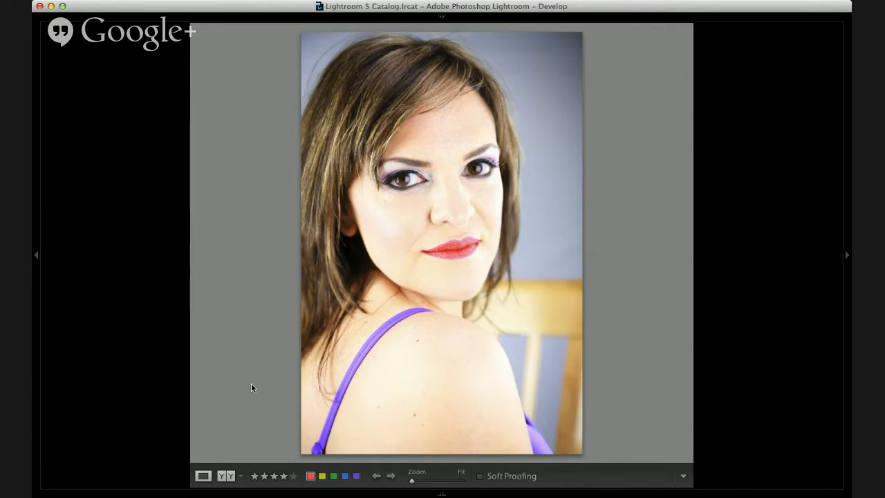
key(y)
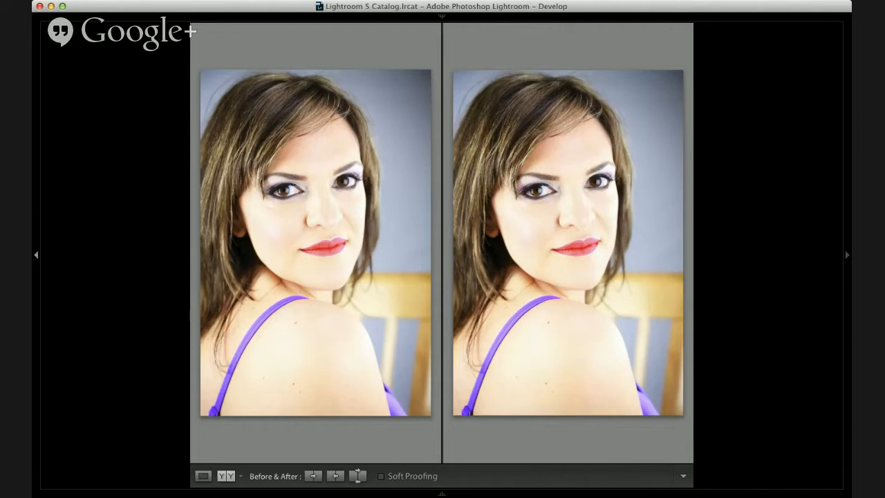
key(F7)
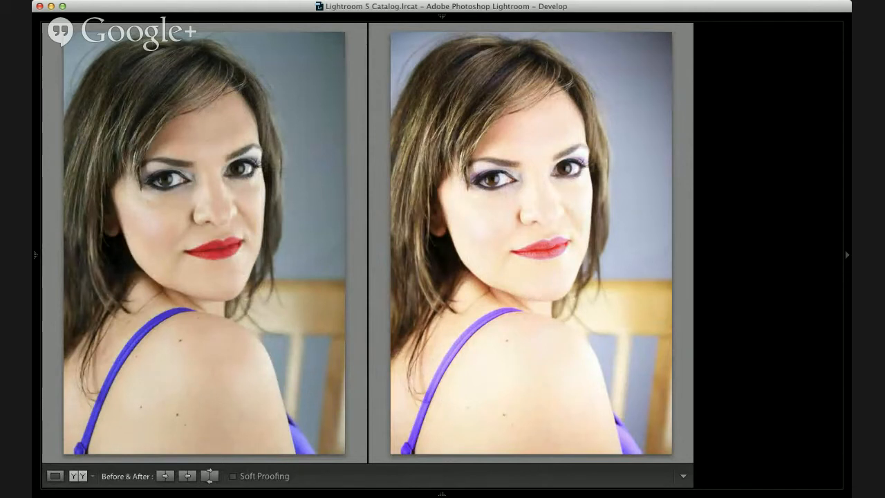
Step: Compare the chair portrait's before and after versions in split and side-by-side views, ending in the single-photo view
key(shift+y)
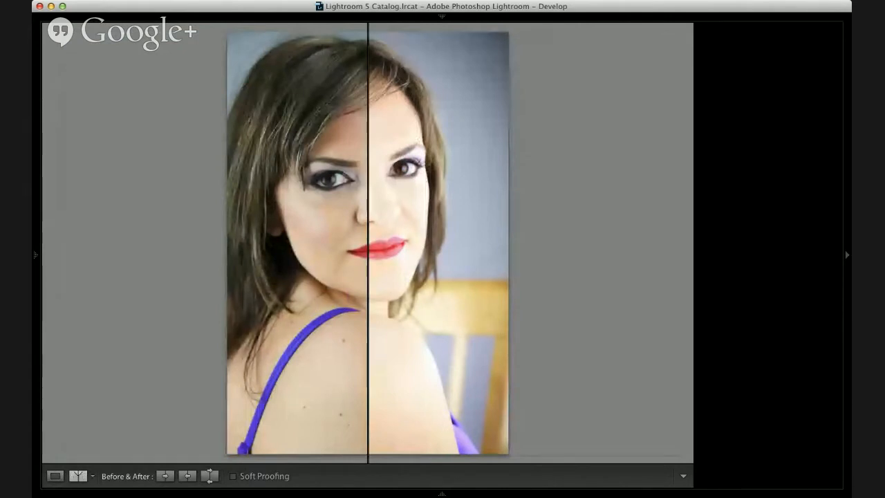
click(55, 476)
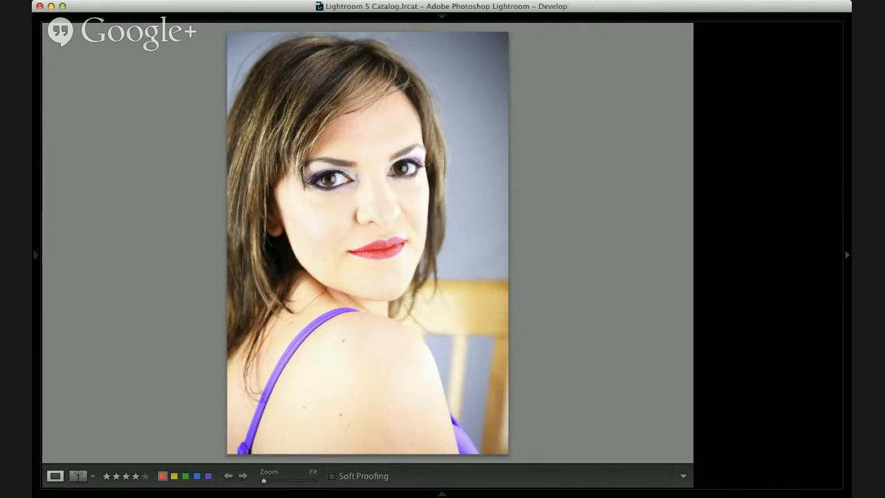
key(y)
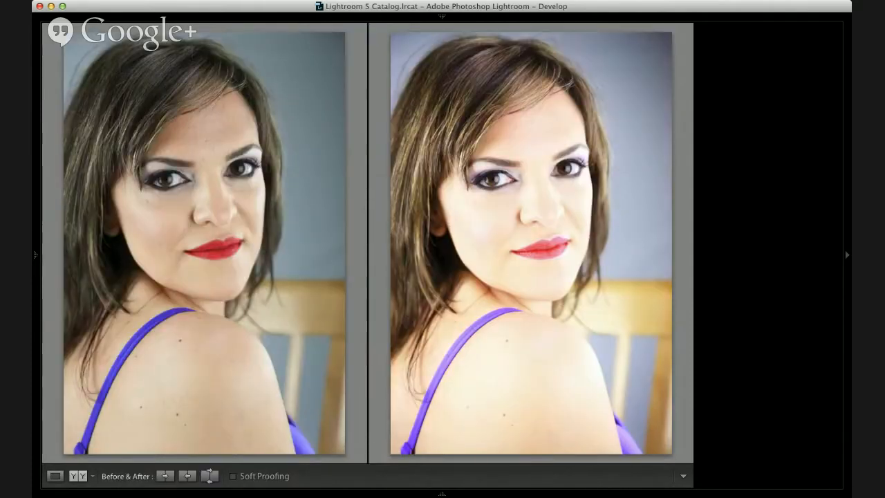
key(y)
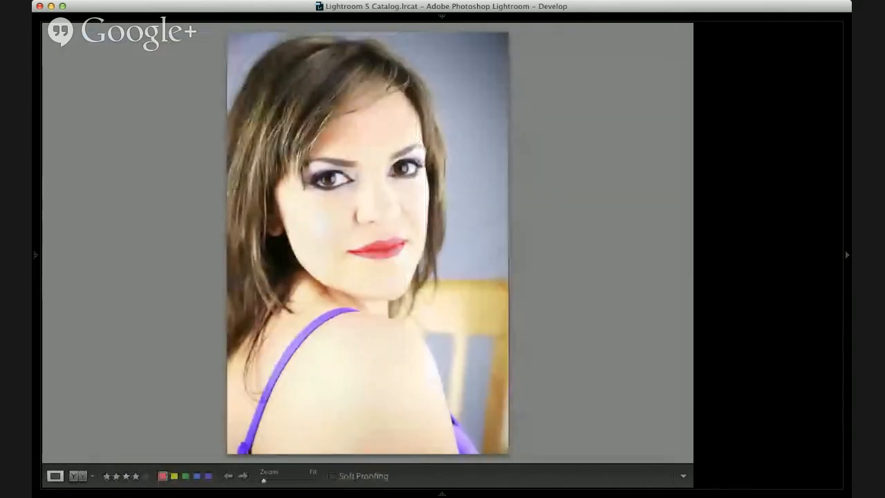
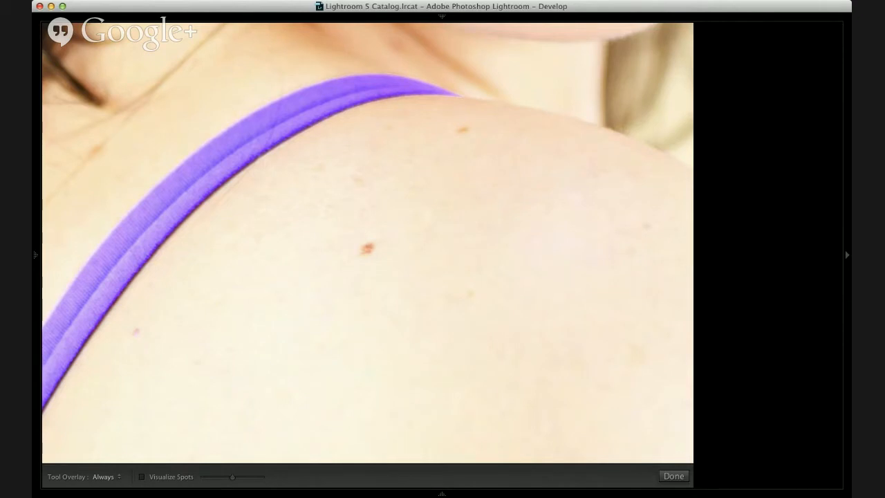
Step: Heal the large mole on the shoulder, the mole near its upper edge and the pink mark beside the purple strap with Spot Removal
key(q)
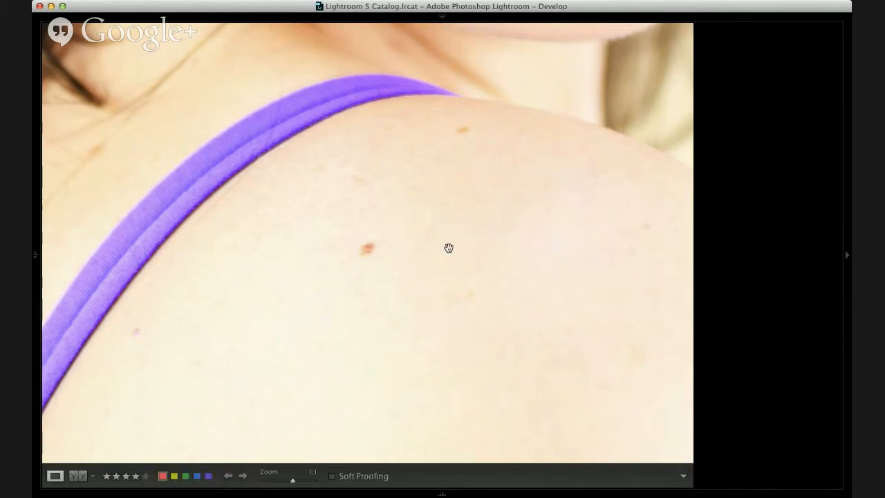
key(q)
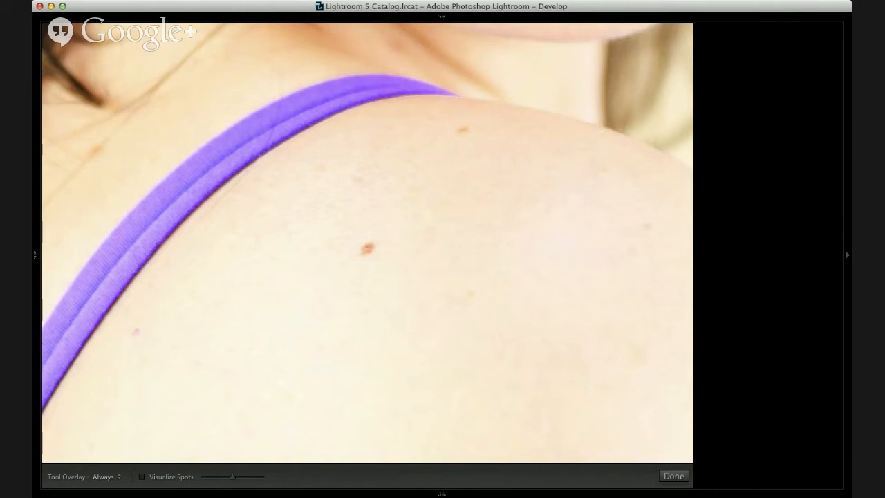
key(q)
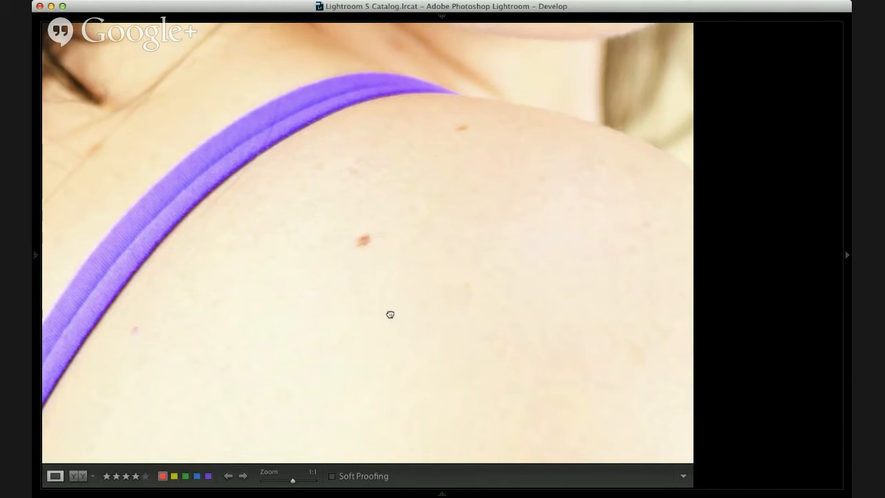
drag(390, 314, 398, 197)
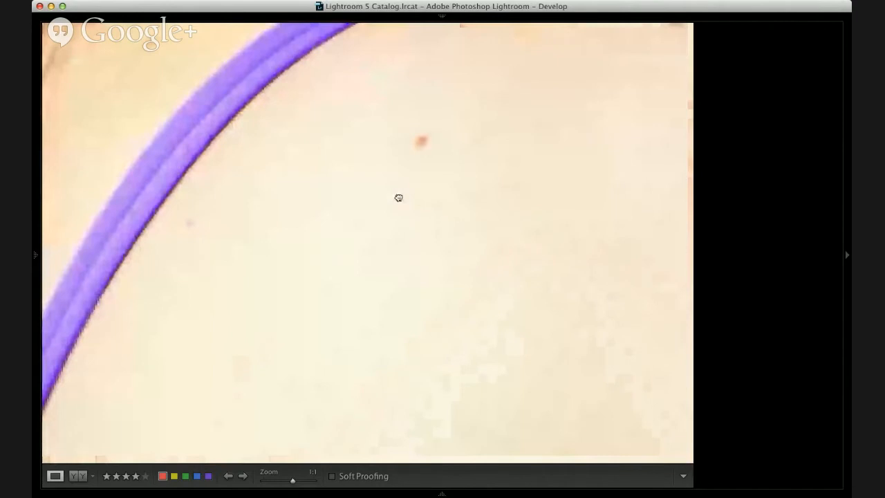
drag(398, 198, 356, 275)
key(q)
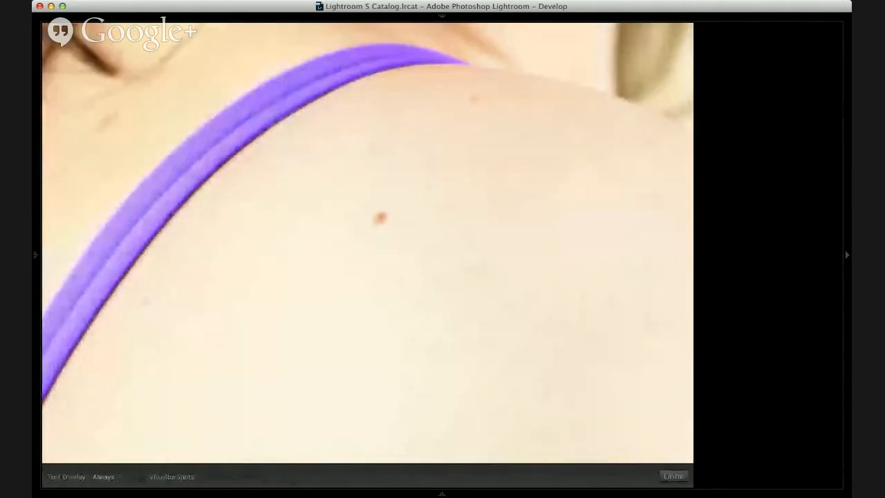
click(380, 219)
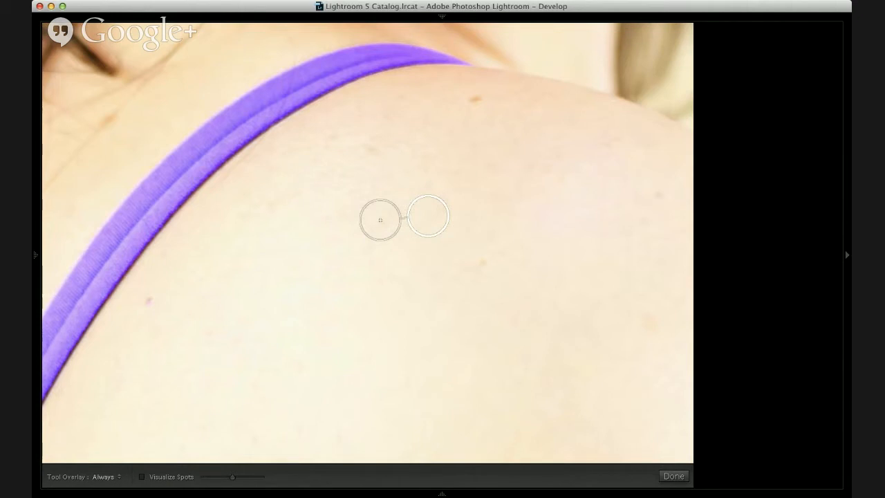
click(476, 101)
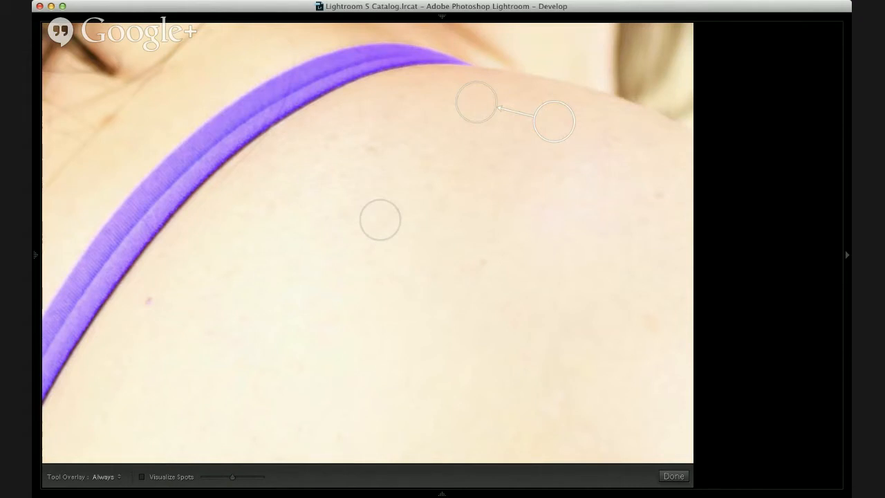
click(146, 299)
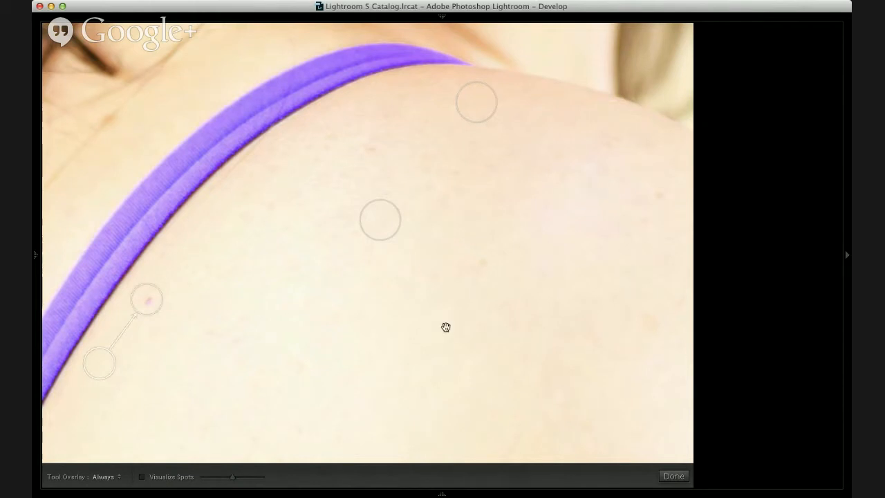
Step: Heal the faint spot near the shoulder's outer edge and the blemish above the large mole, moving the latter's sample area lower
key(q)
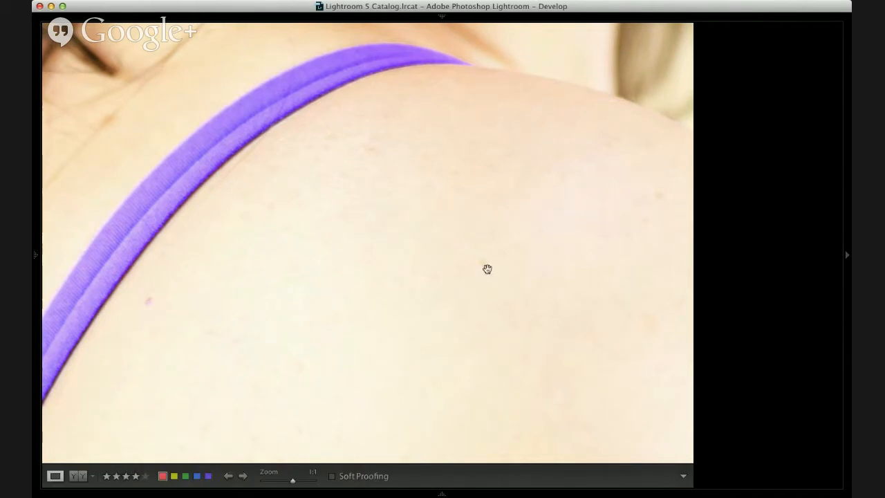
key(q)
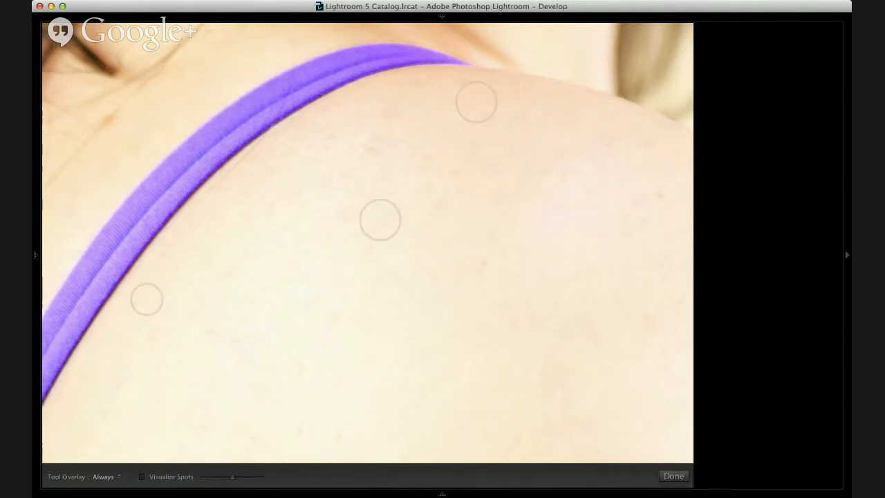
click(657, 198)
key(q)
key(q)
click(371, 146)
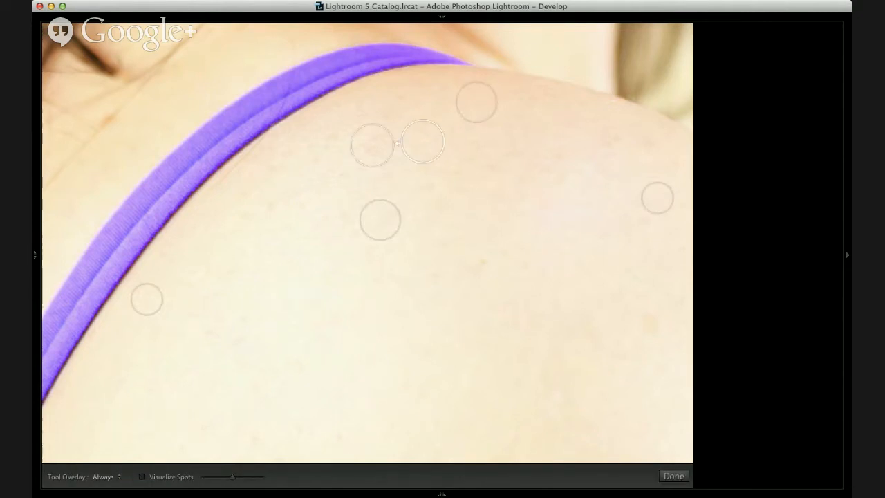
drag(423, 142, 427, 181)
key(q)
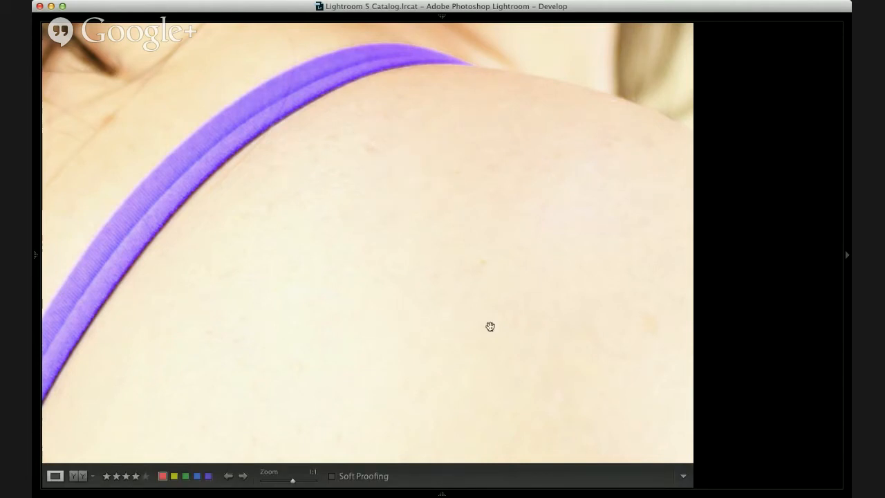
Step: Heal the pink spot, the dark mole and the small mole beneath it on the upper back with Spot Removal
drag(602, 177, 280, 339)
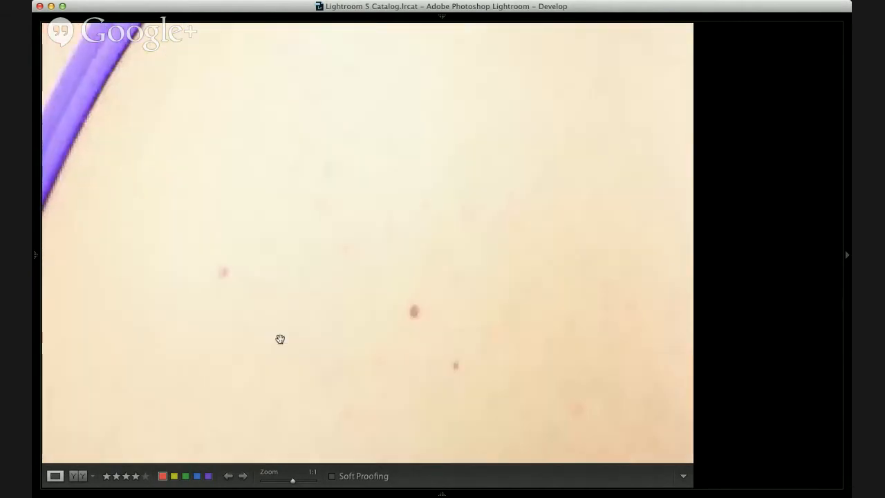
key(q)
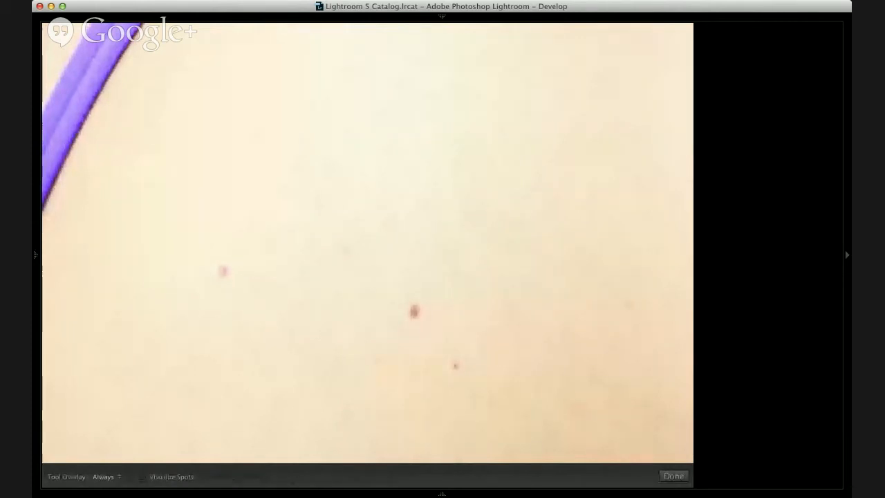
click(223, 270)
click(412, 311)
click(454, 362)
key(q)
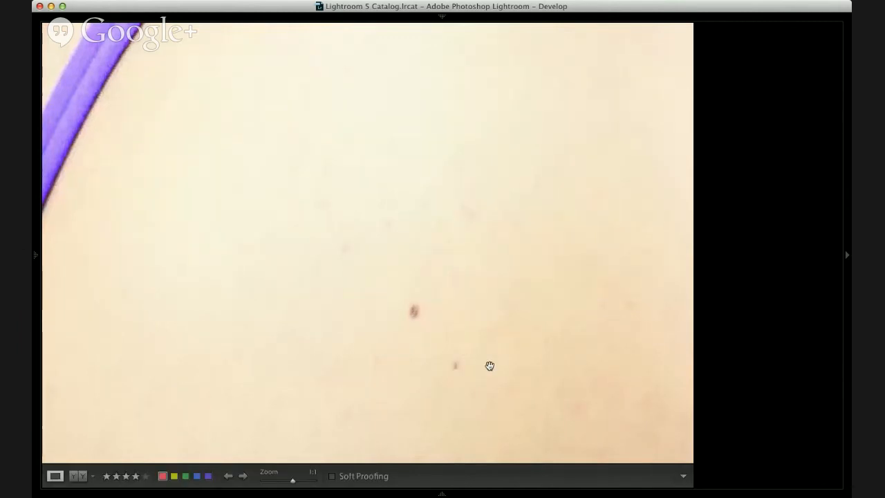
Step: Heal the remaining faint reddish blemishes surrounding the dark mole's area on the upper back
key(q)
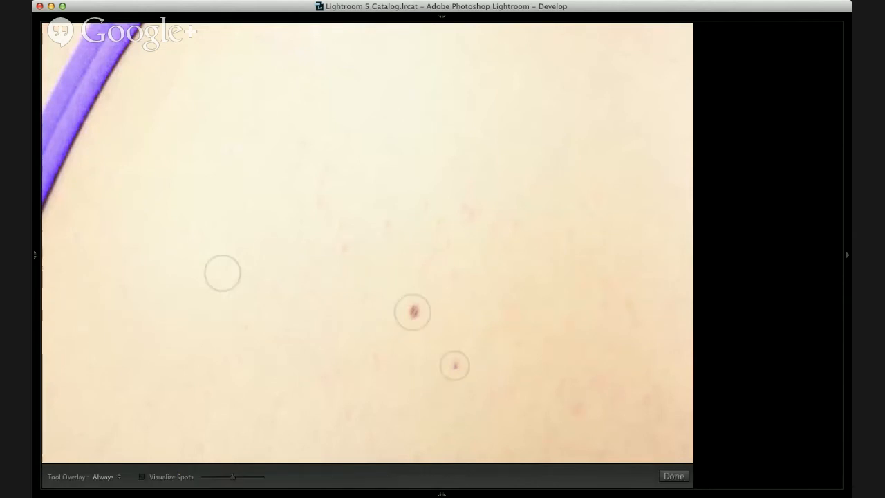
click(575, 409)
key(q)
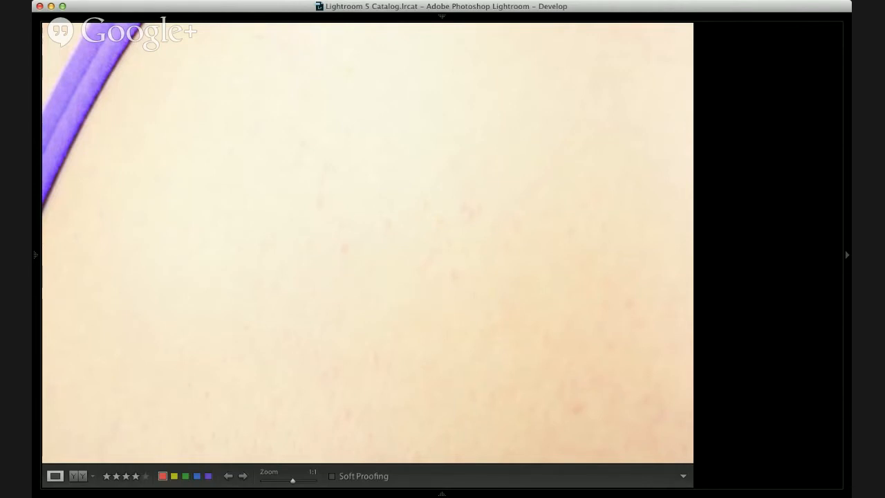
key(q)
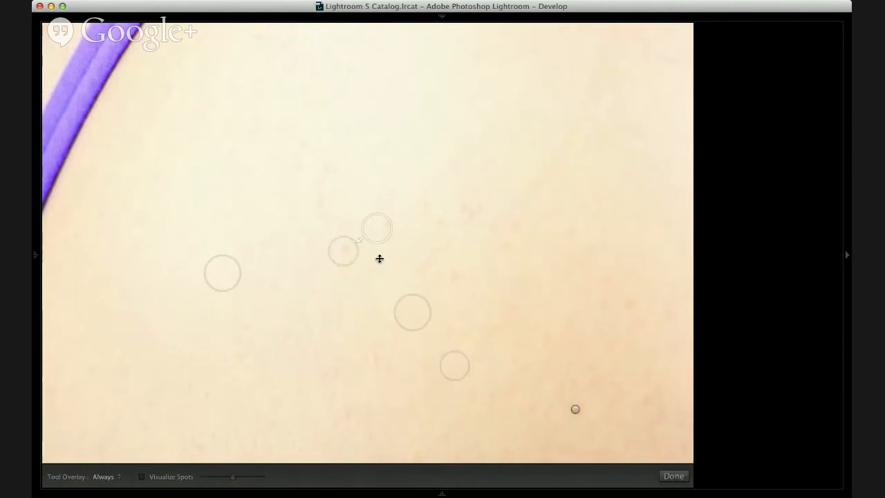
key(q)
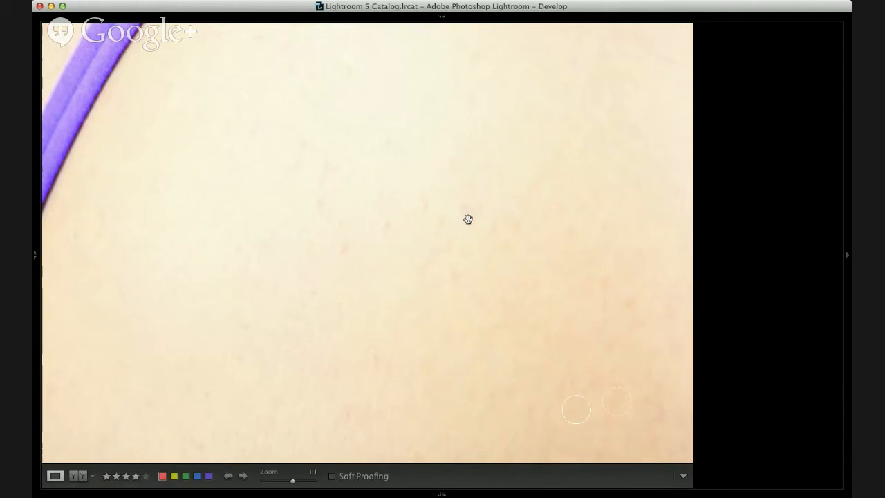
key(q)
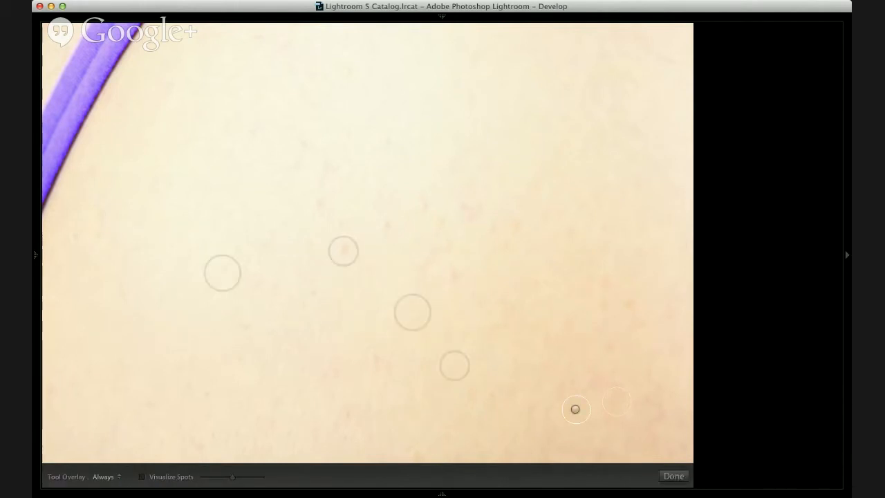
click(471, 211)
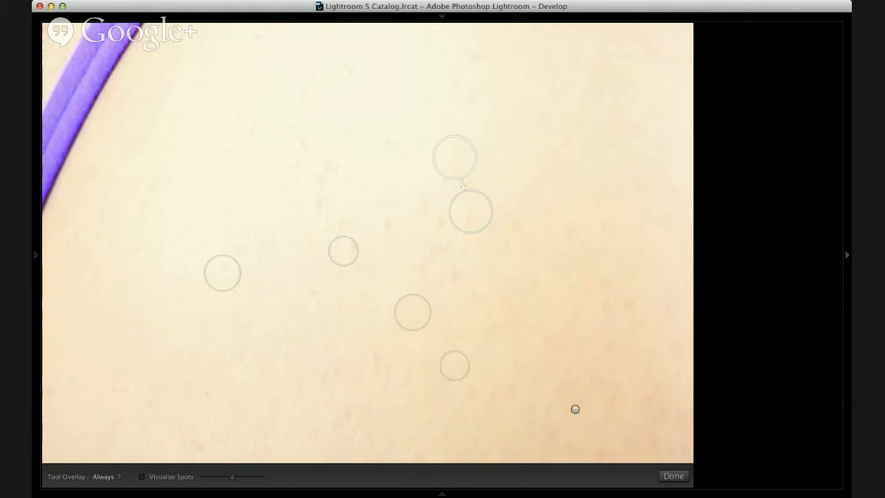
key(q)
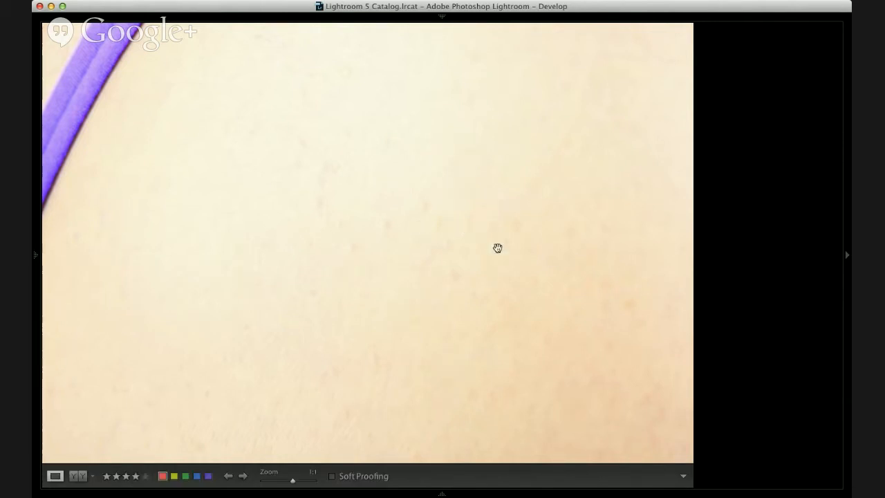
Step: Heal three small spots on the lower back close to the outer edge of the body
drag(500, 180, 221, 343)
drag(557, 314, 383, 333)
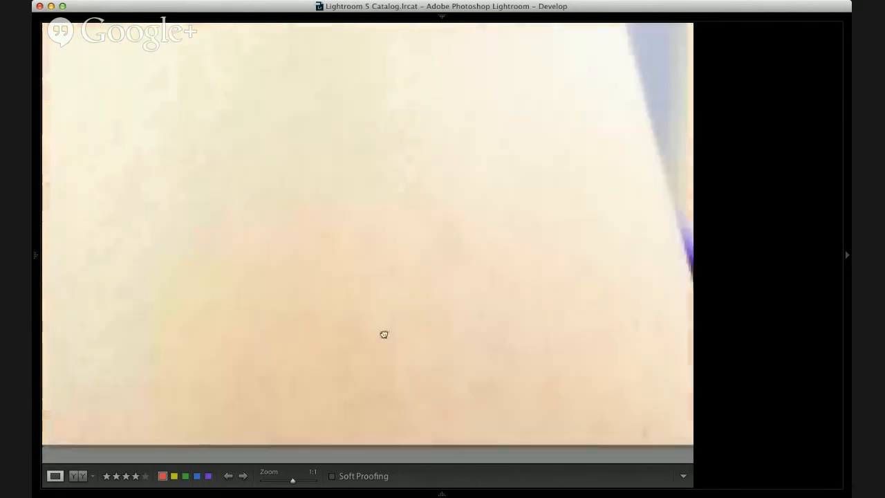
key(q)
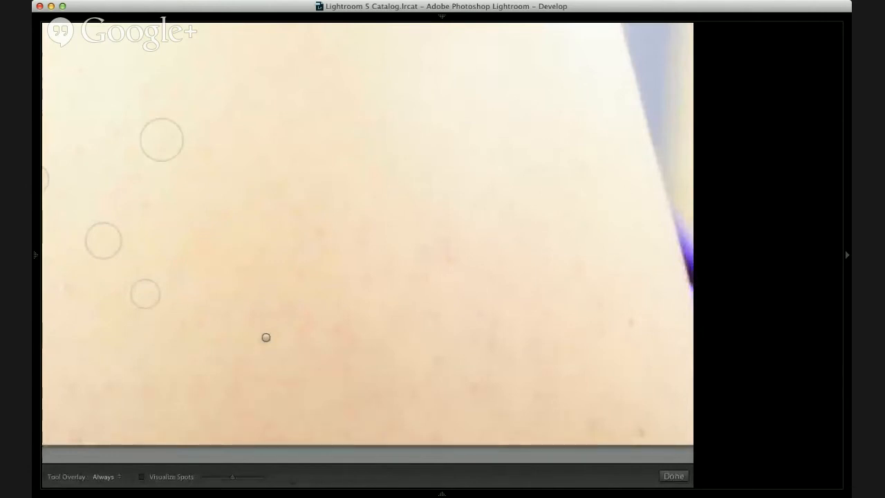
click(577, 267)
click(626, 322)
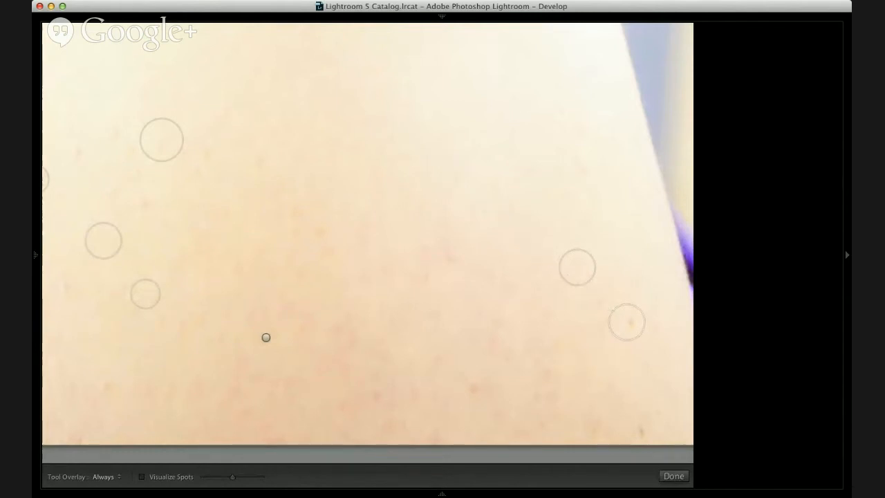
click(626, 387)
Step: Heal two reddish spots in the middle of the back, slightly repositioning the sample area of the first
key(space)
click(448, 251)
drag(398, 232, 401, 228)
click(316, 229)
key(q)
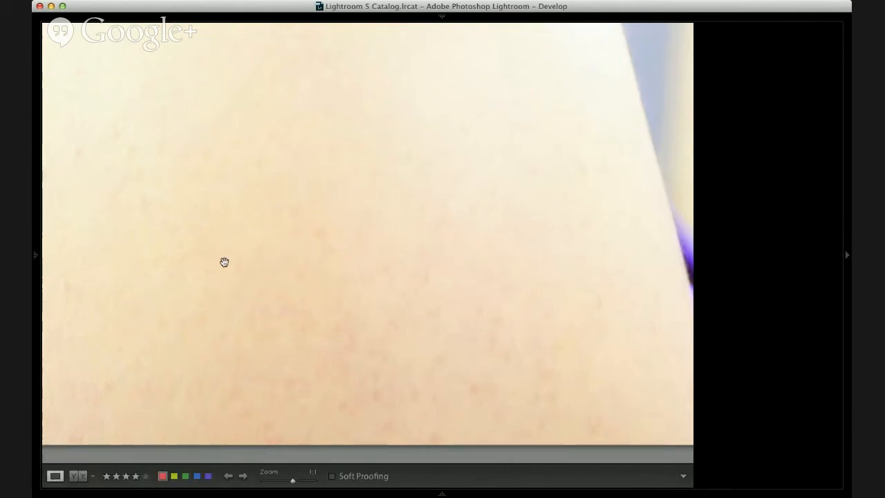
Step: Heal one more small blemish on the back, between the healed spots on the strap side
drag(225, 262, 670, 274)
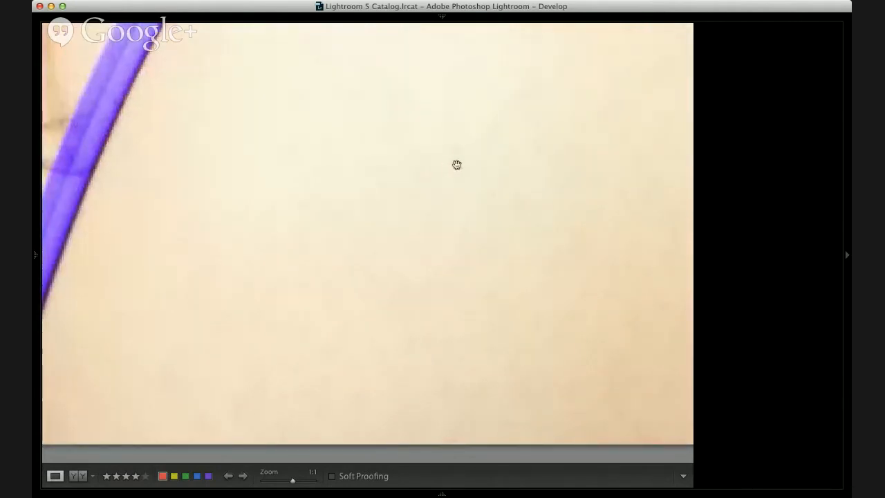
key(q)
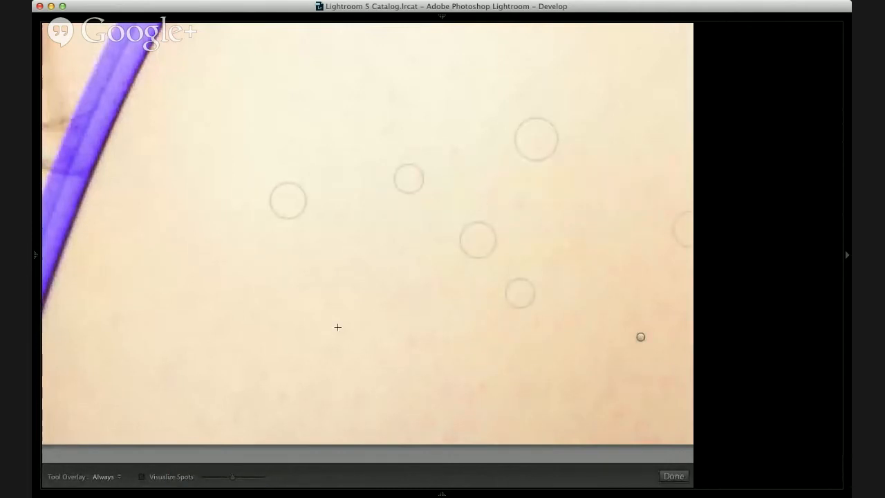
click(454, 159)
key(q)
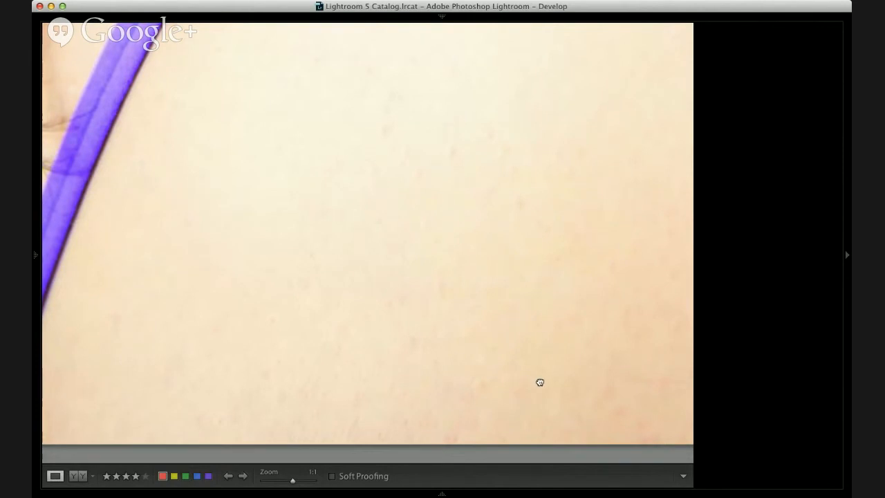
drag(311, 179, 540, 383)
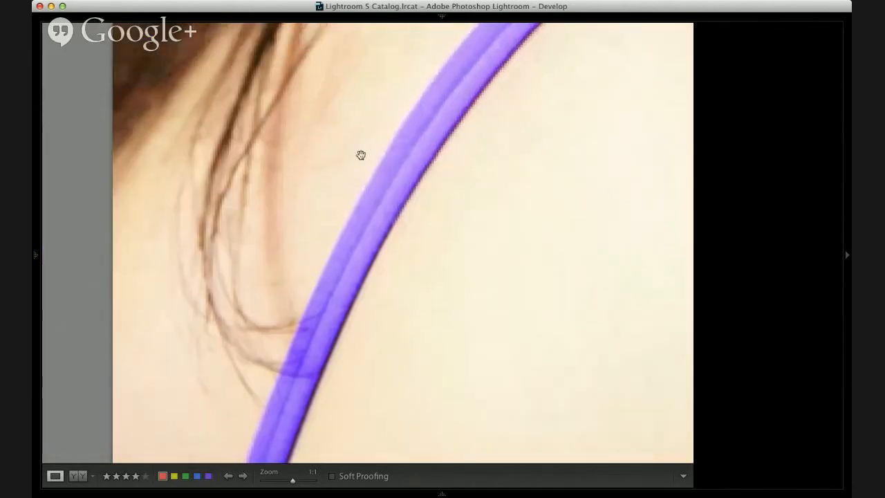
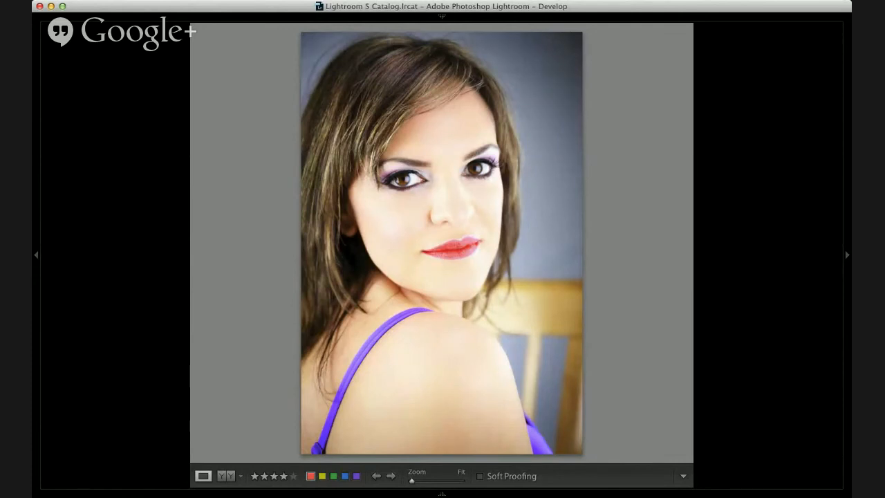
Step: Activate the Adjustment Brush on the camera-facing portrait and select the existing eyebrow adjustment to inspect its mask overlay
key(k)
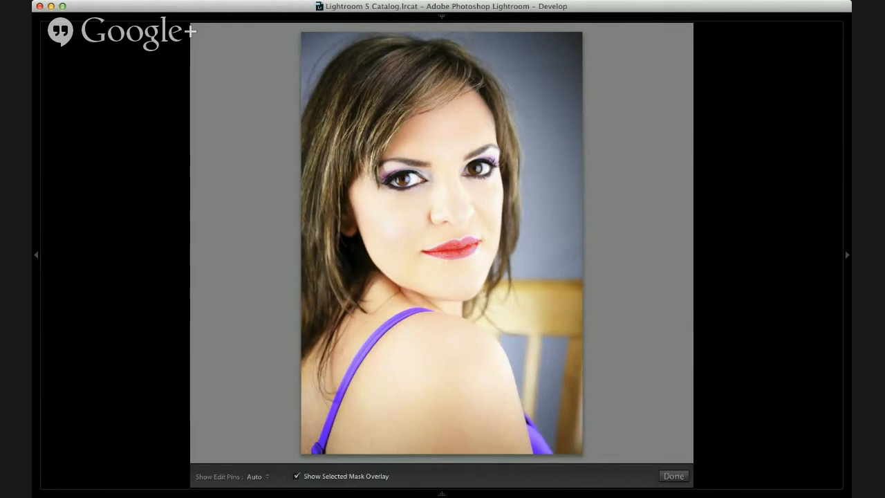
mouse_move(511, 200)
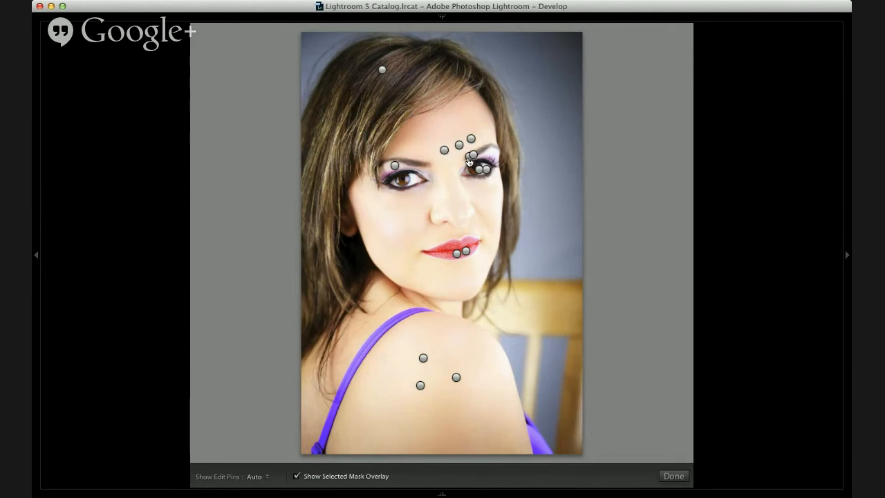
click(469, 160)
click(471, 156)
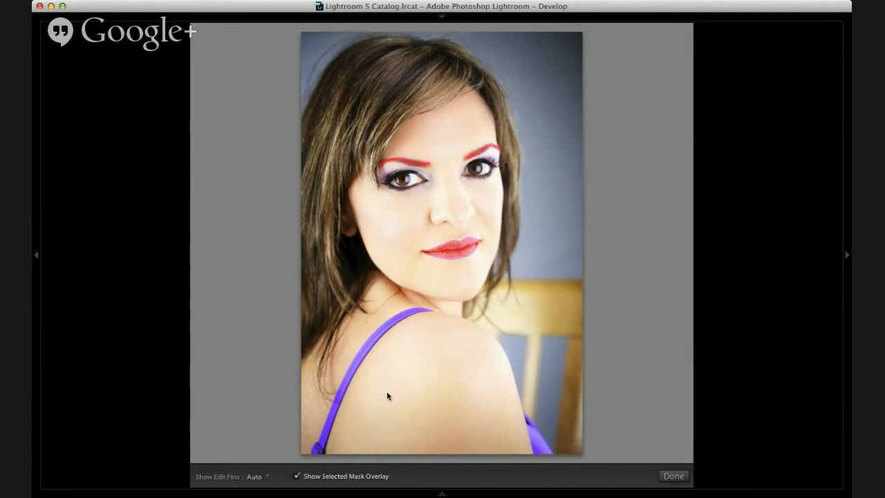
Step: Go to the closed-eyes portrait and inspect its eyebrow brush mask overlay and adjustment pins
key(Right)
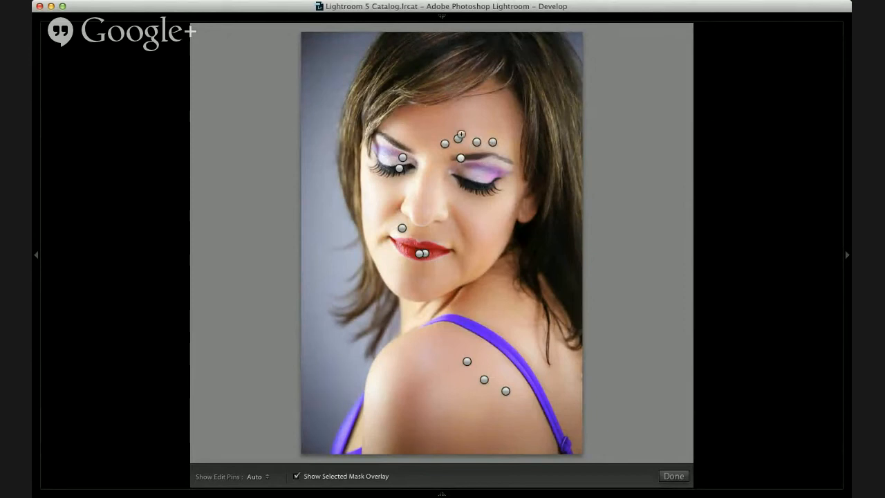
key(o)
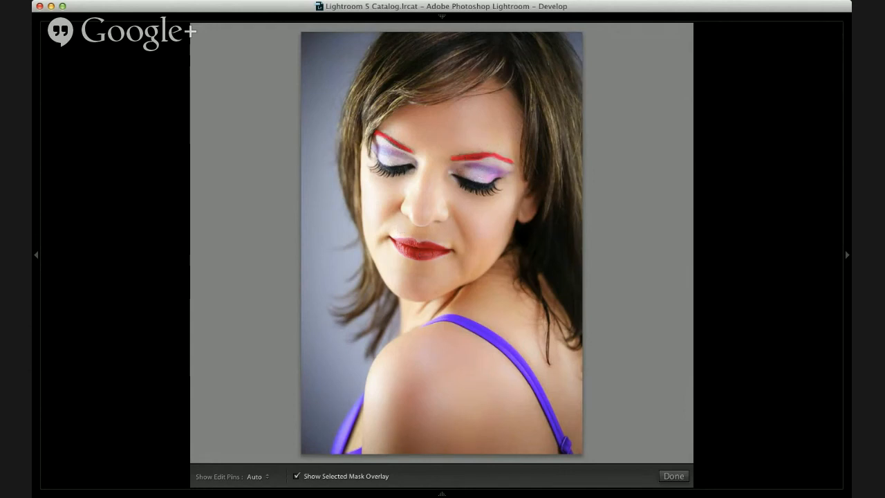
key(k)
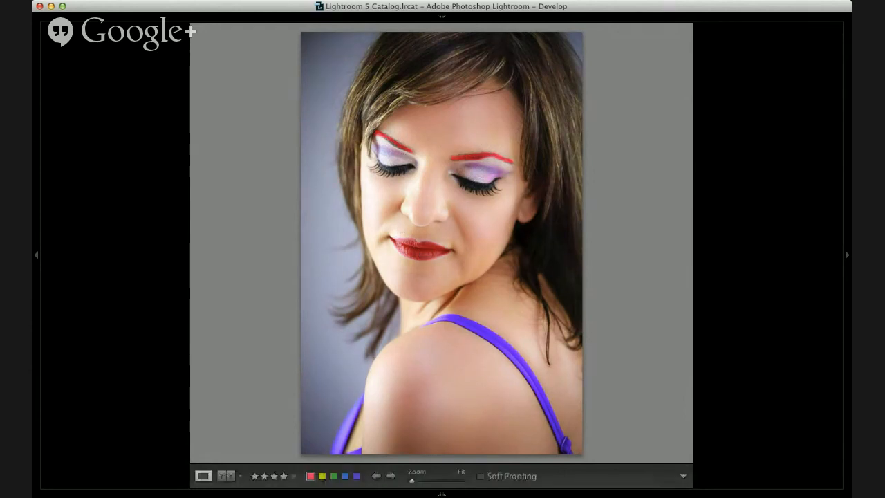
key(k)
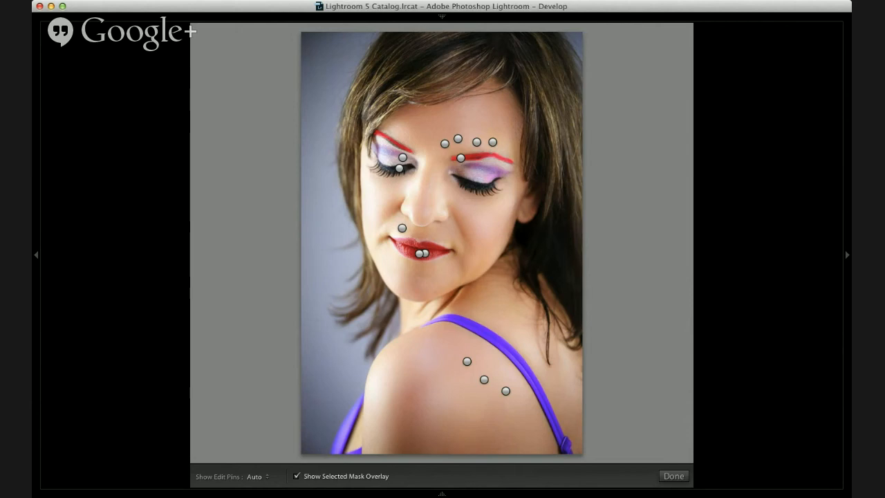
Step: Return to the camera-facing portrait and exit the Adjustment Brush, ready for Tone Curve editing
key(Right)
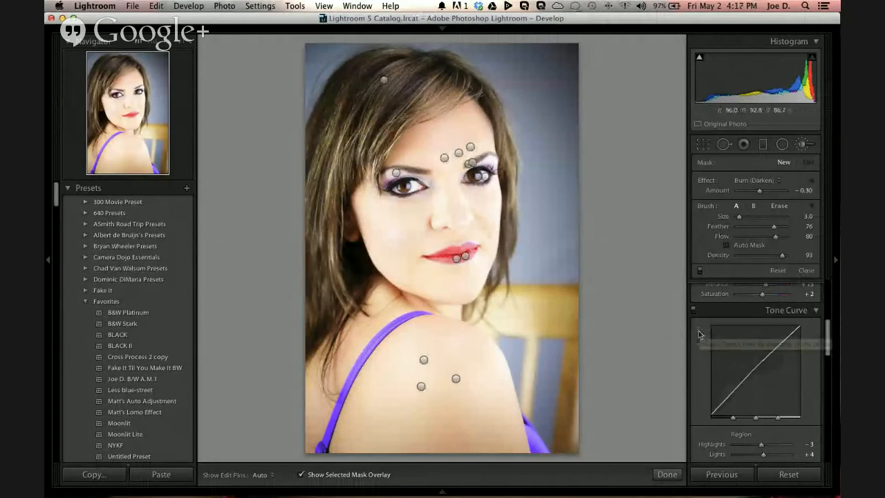
scroll(701, 342, down, 5)
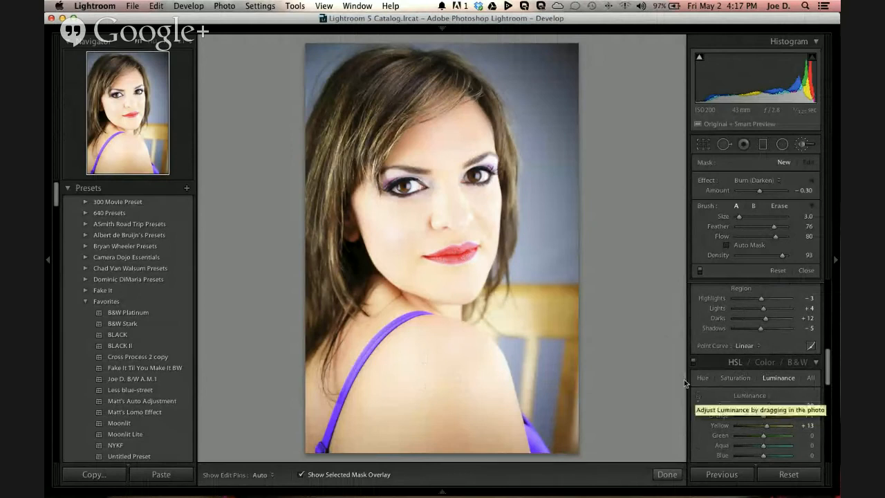
click(698, 396)
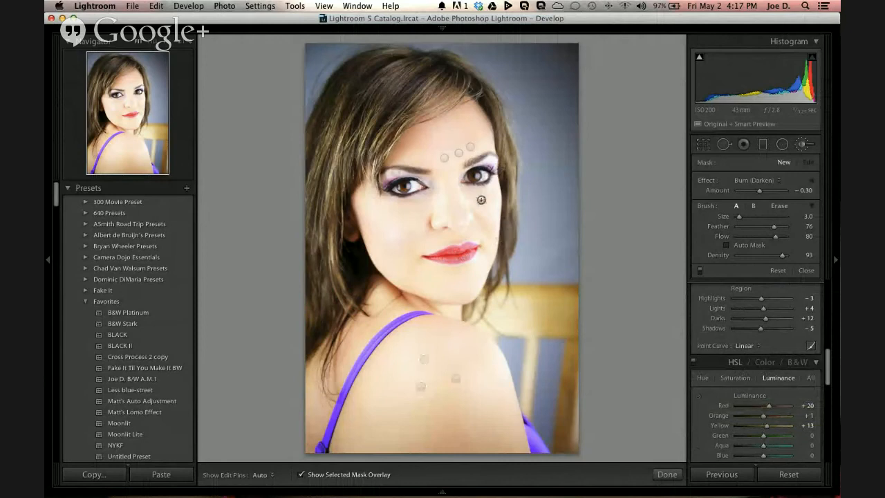
click(734, 366)
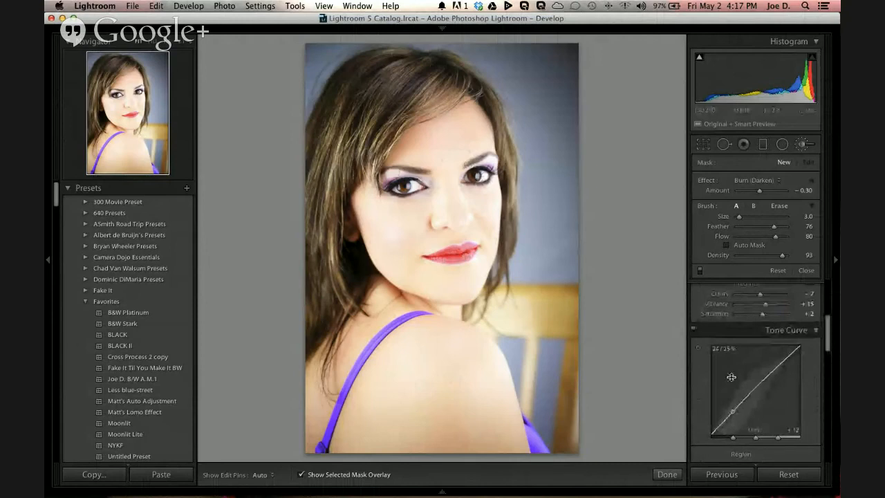
key(k)
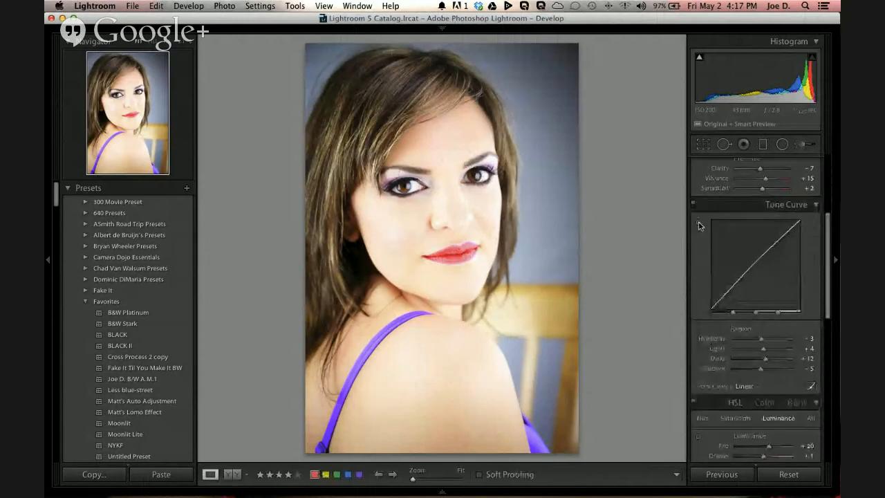
Step: Lower the Tone Curve Highlights to -16 with the Targeted Adjustment tool on the bright cheek under the eye
click(697, 223)
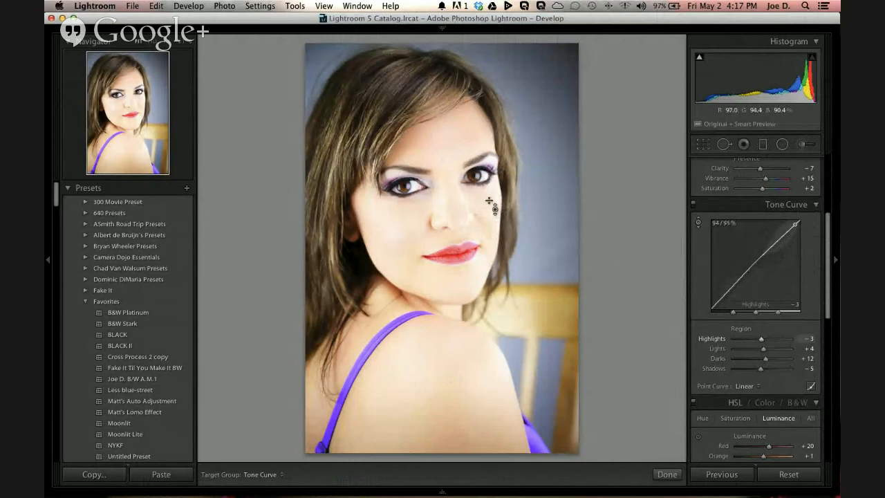
drag(489, 200, 489, 199)
key(Down)
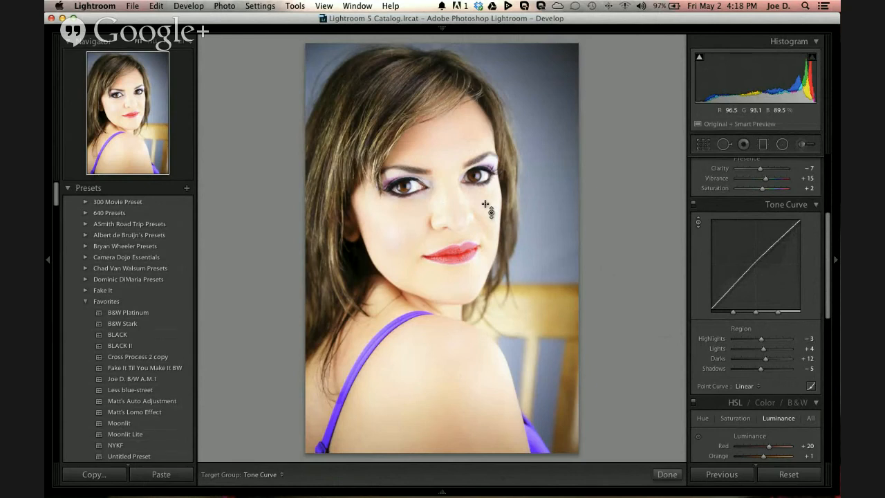
key(Down)
key(Down)
key(Down)
key(Down)
key(Down)
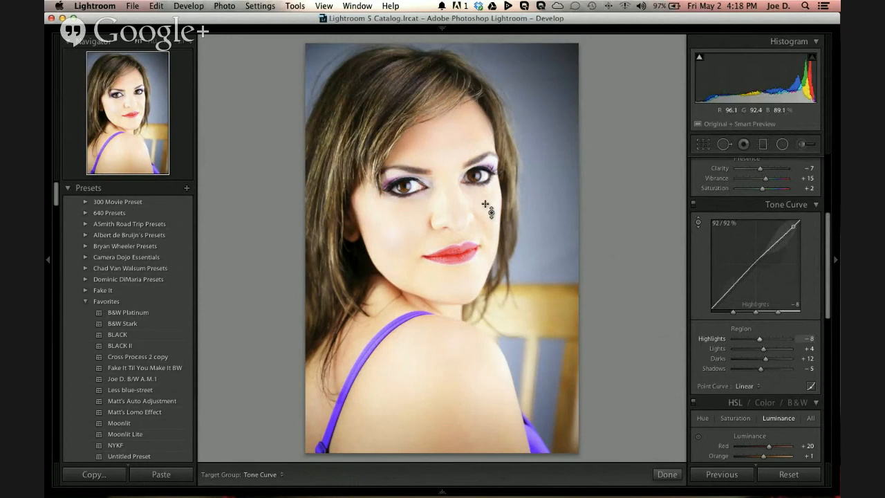
key(Down)
key(Down)
key(Down)
key(Down)
key(Down)
key(Down)
key(Down)
key(Down)
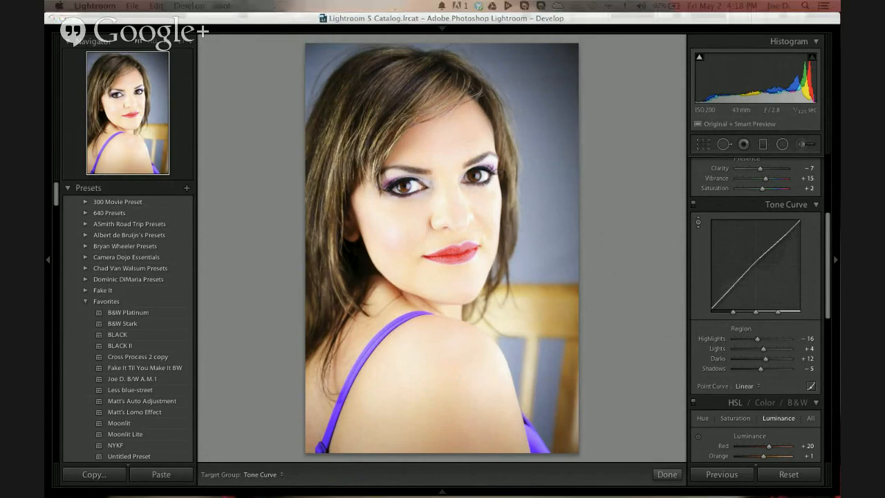
Step: Switch to the Google+ Hangouts window in Chrome, move it aside to check the broadcast, and return to Lightroom
key(super+Tab)
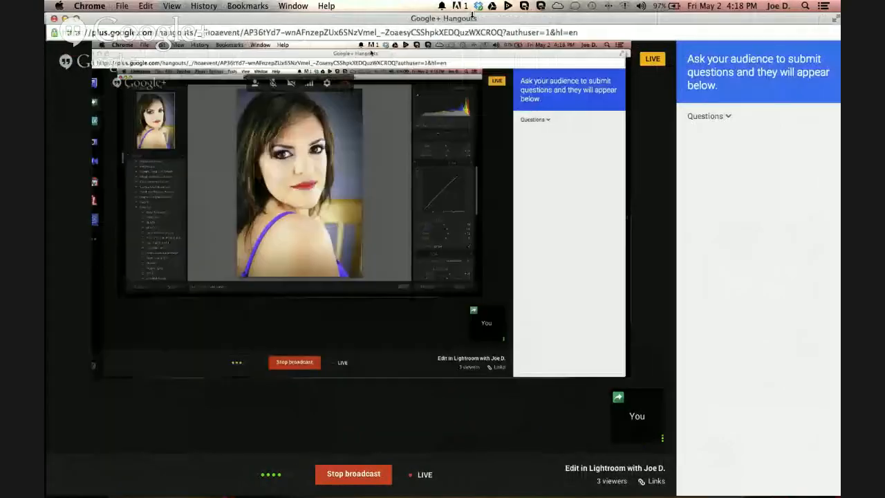
drag(407, 20, 458, 41)
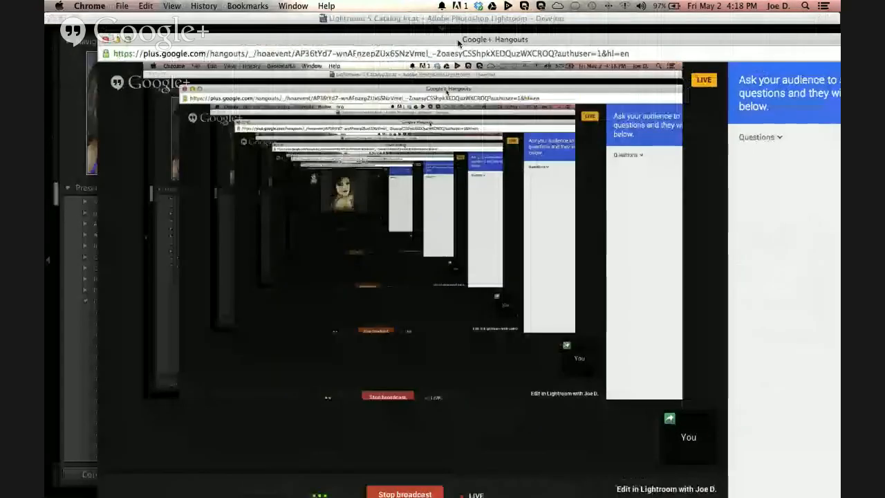
key(super+Tab)
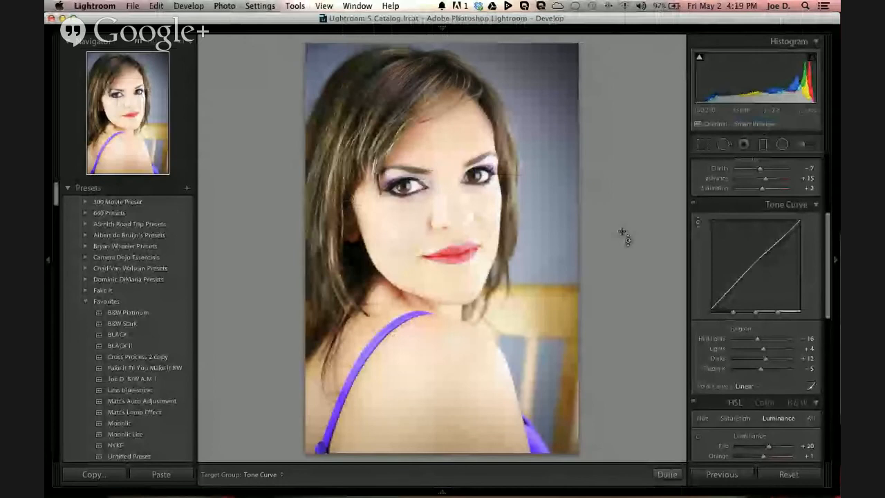
Step: Review the Basic, Tone Curve and HSL settings and close the Targeted Adjustment tool
scroll(759, 278, up, 5)
scroll(759, 278, down, 1)
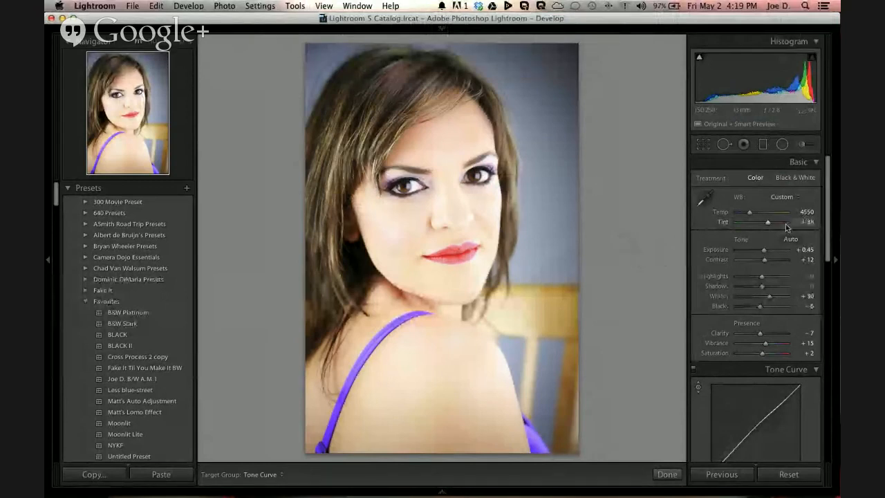
scroll(786, 227, down, 10)
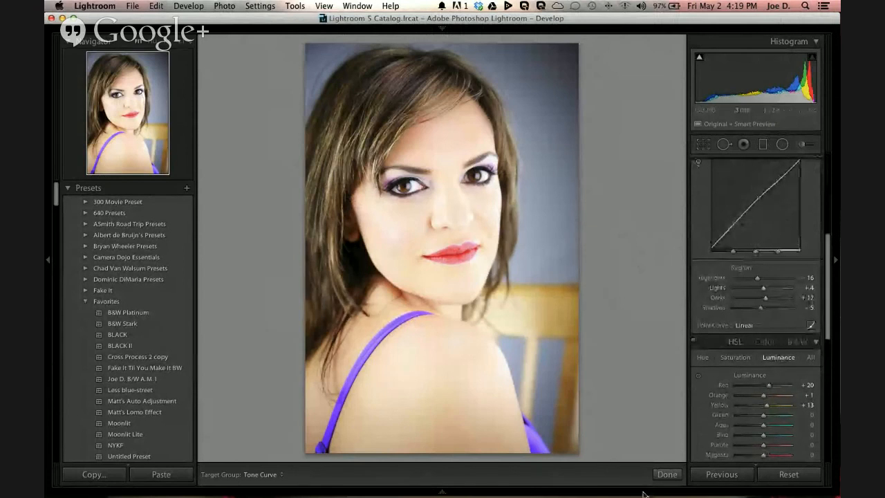
mouse_move(643, 493)
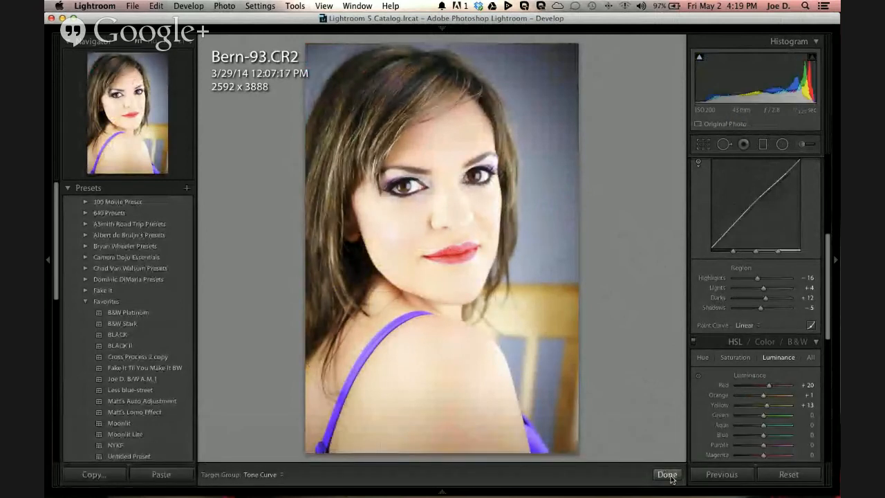
click(667, 475)
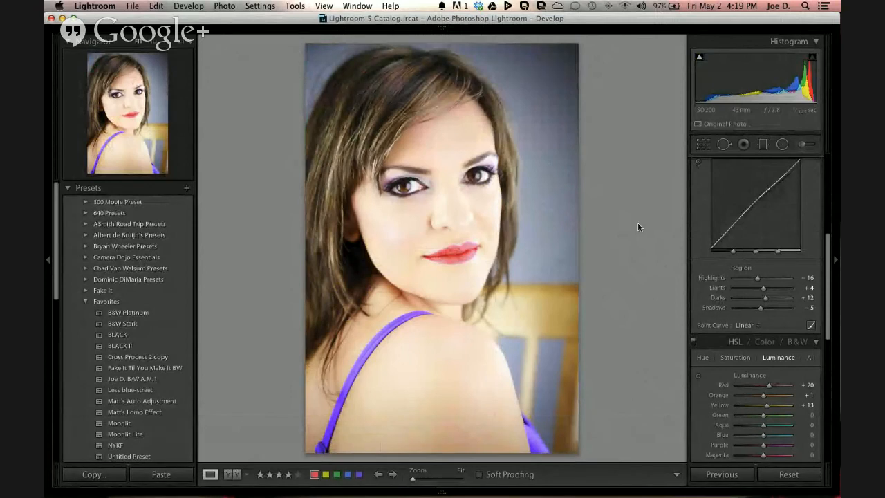
scroll(700, 184, up, 1)
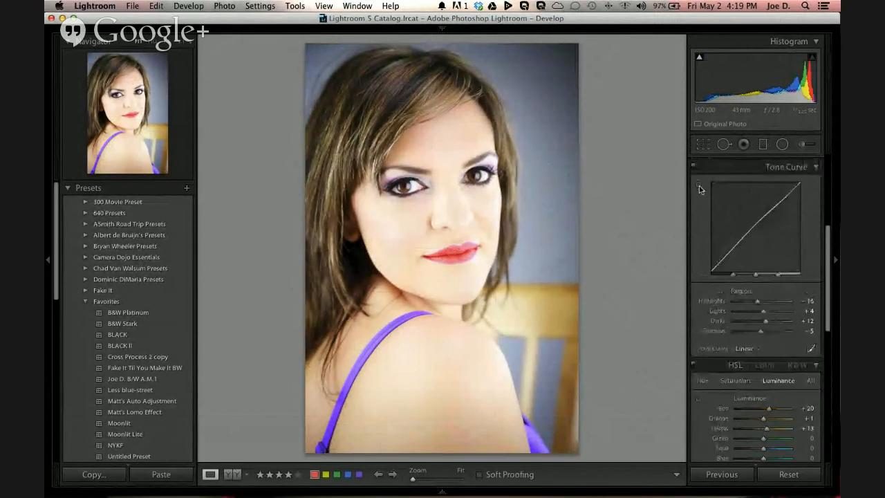